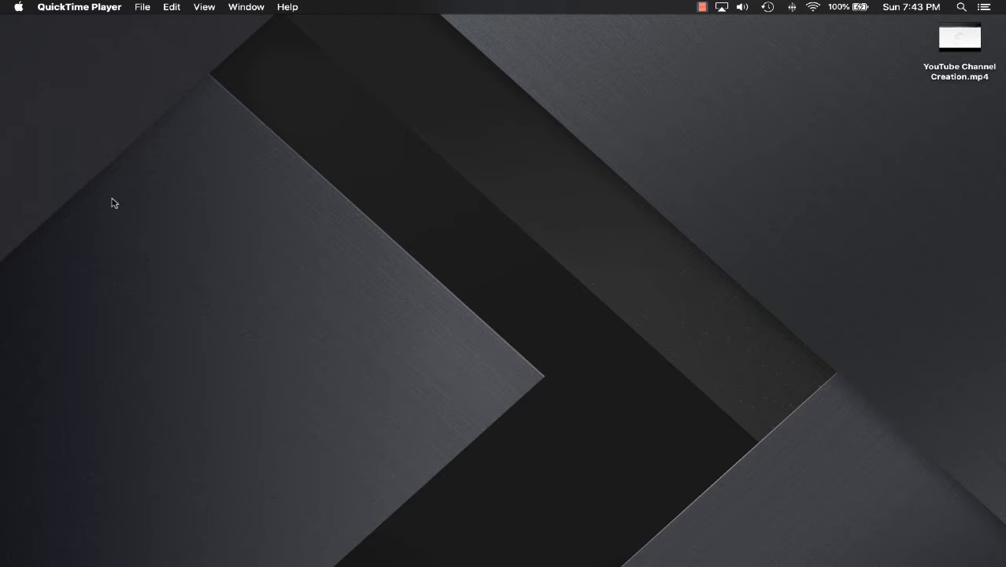
Find QuickTime Player in Finder's Applications folder and launch it
{"action": "mouse_move", "coordinate": [2, 275]}
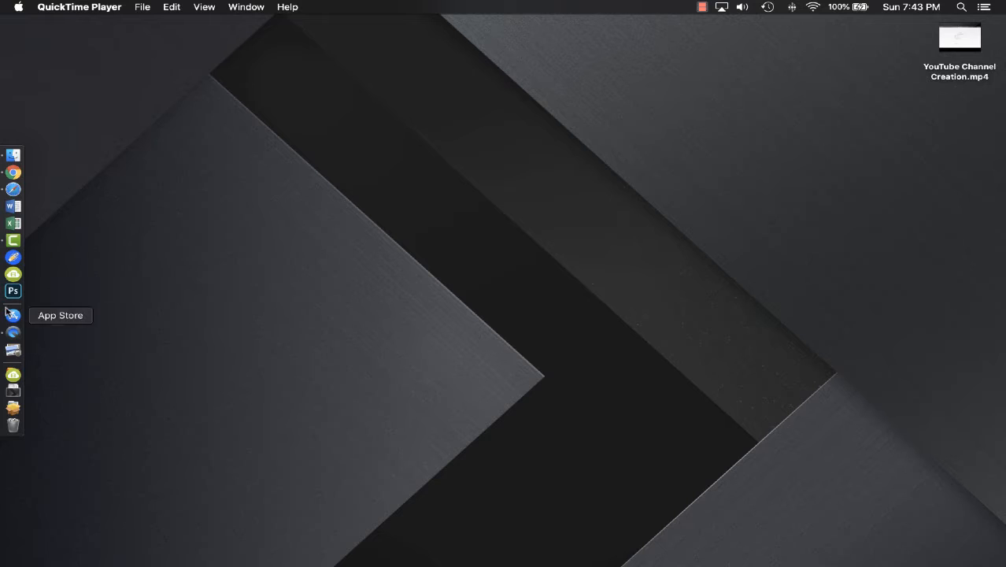
{"action": "left_click", "coordinate": [11, 156]}
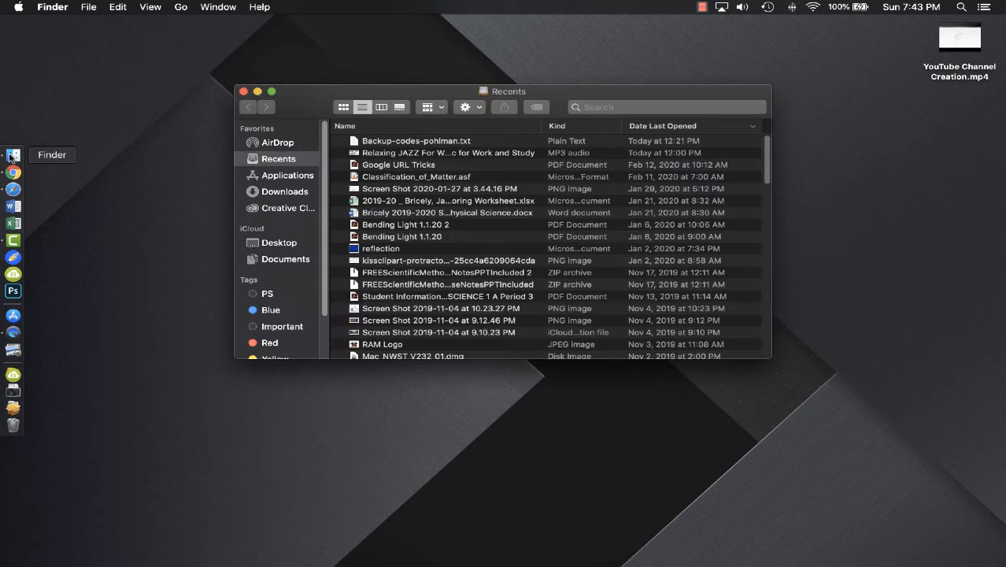
{"action": "left_click", "coordinate": [269, 178]}
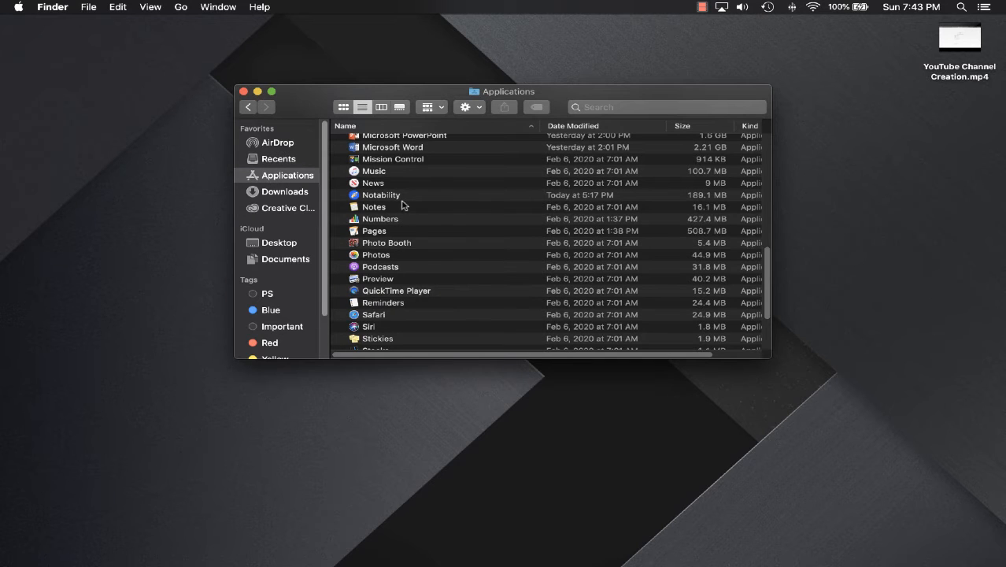
{"action": "scroll", "coordinate": [403, 205], "scroll_direction": "down", "scroll_amount": 1}
{"action": "scroll", "coordinate": [402, 205], "scroll_direction": "down", "scroll_amount": 2}
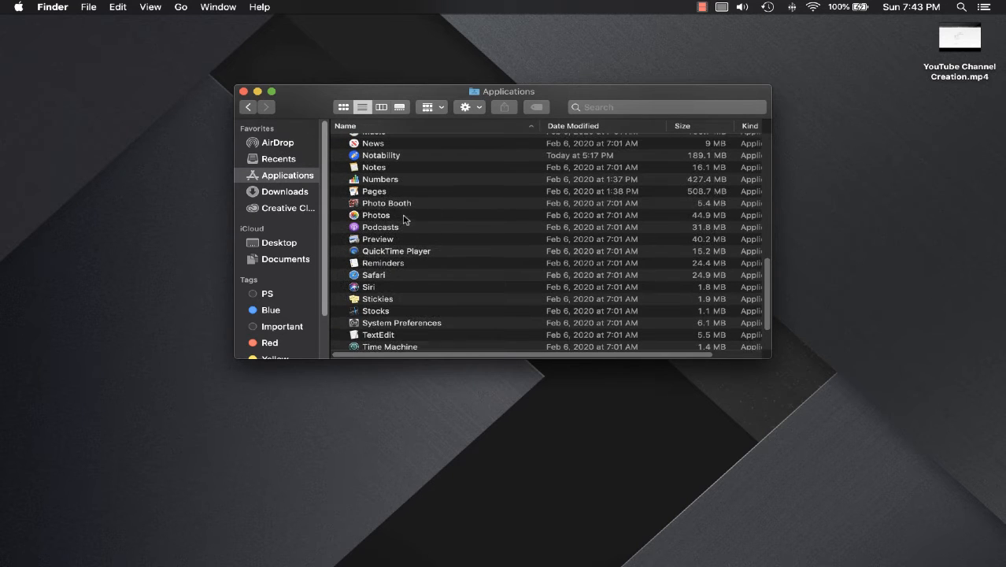
{"action": "left_click", "coordinate": [355, 254]}
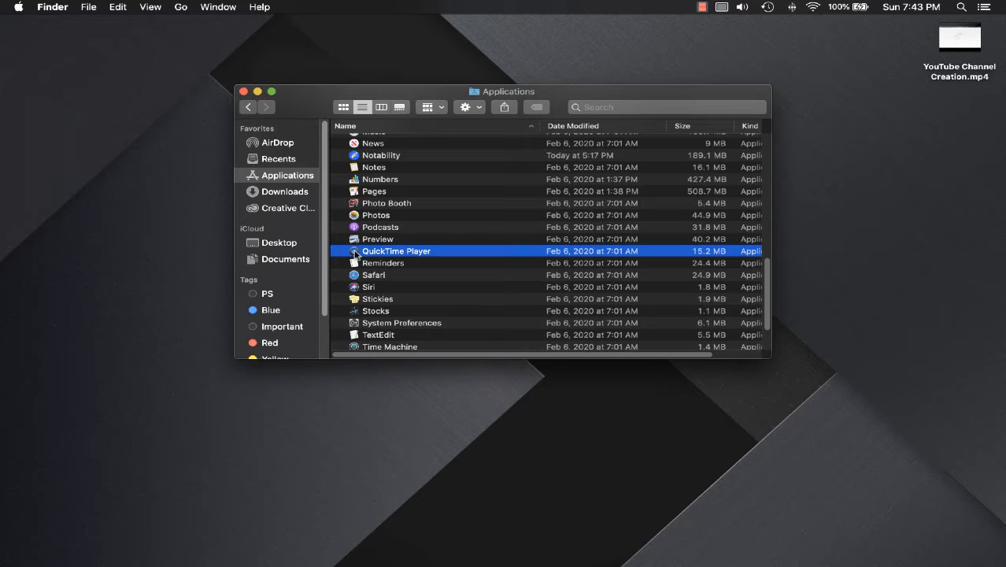
{"action": "double_click", "coordinate": [355, 254]}
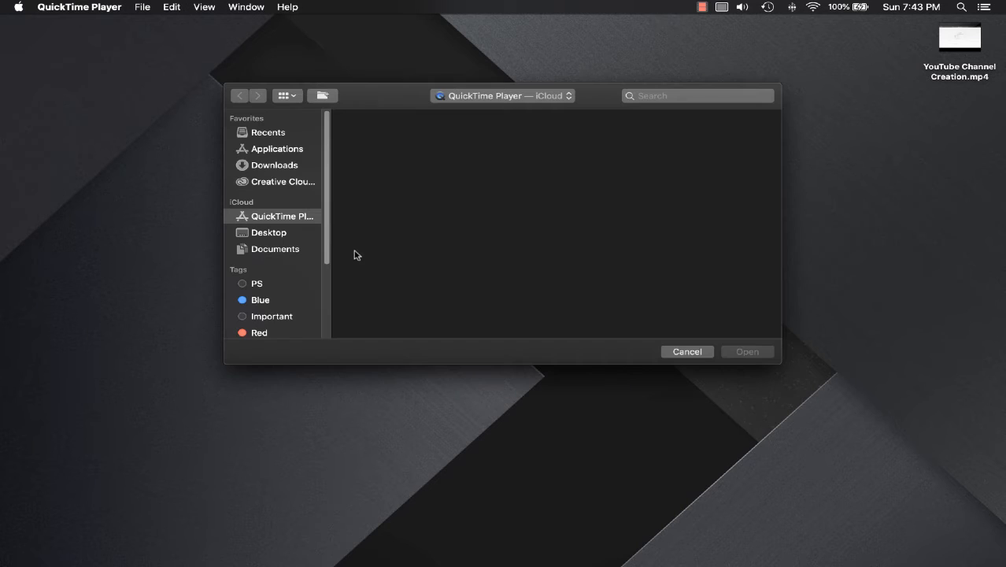
Check QuickTime Player's camera and microphone permissions in the Security & Privacy settings of System Preferences, then close them
{"action": "left_click", "coordinate": [140, 7]}
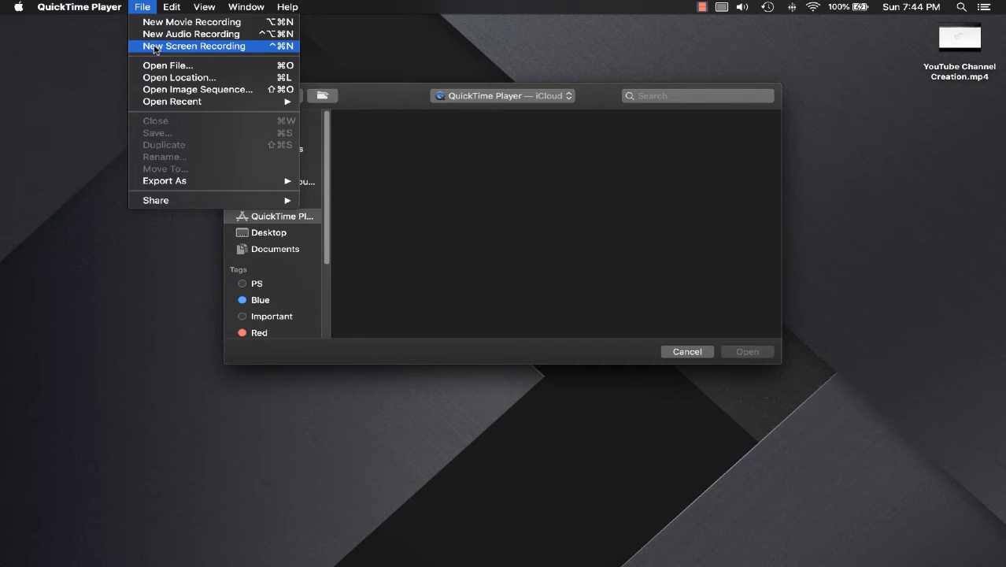
{"action": "mouse_move", "coordinate": [21, 13]}
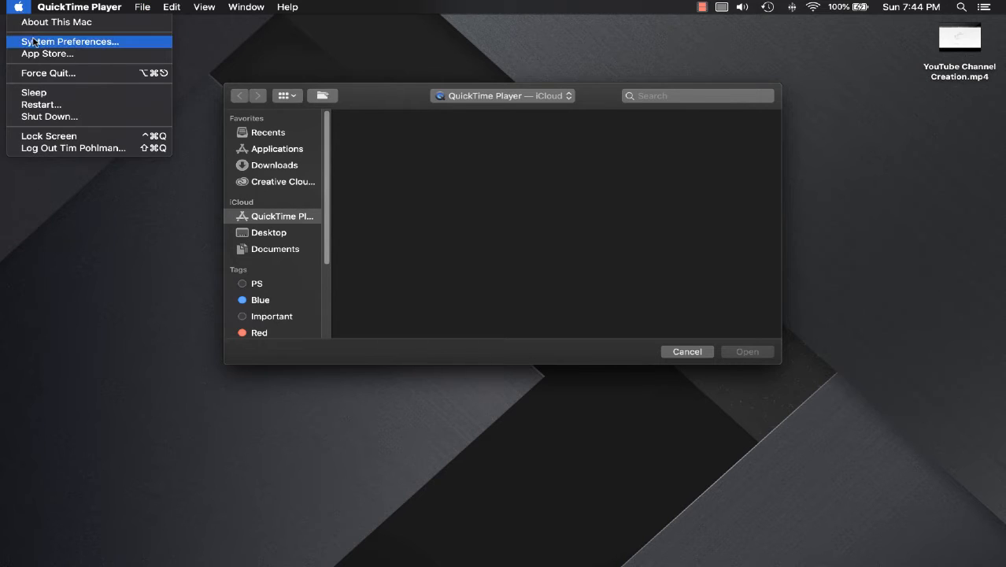
{"action": "left_click", "coordinate": [35, 43]}
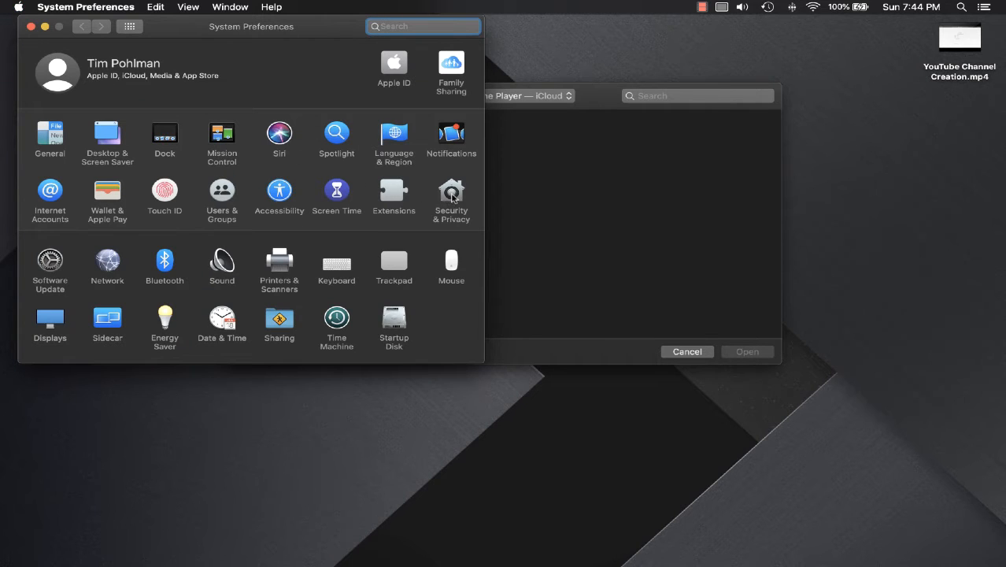
{"action": "left_click", "coordinate": [453, 198]}
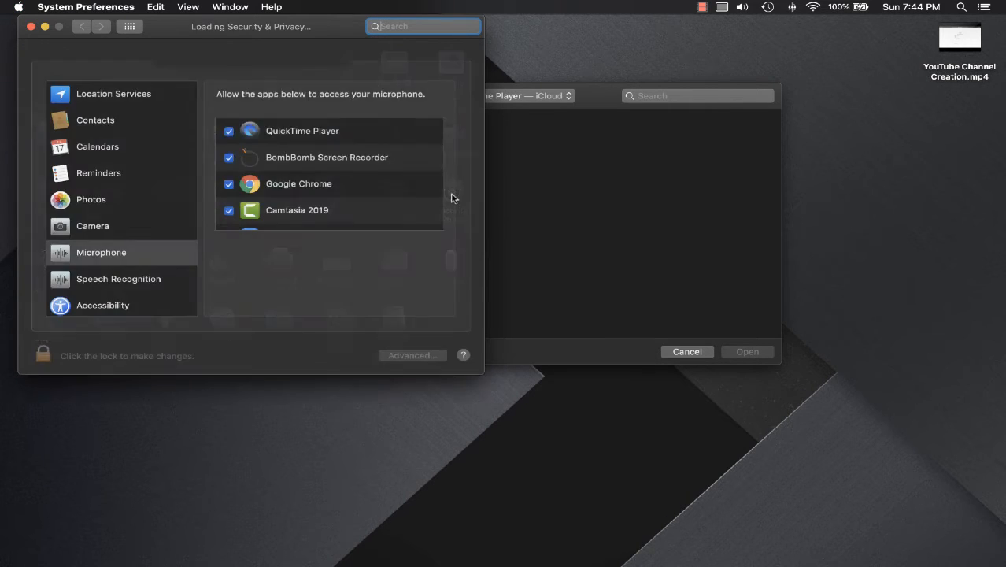
{"action": "left_click", "coordinate": [97, 229]}
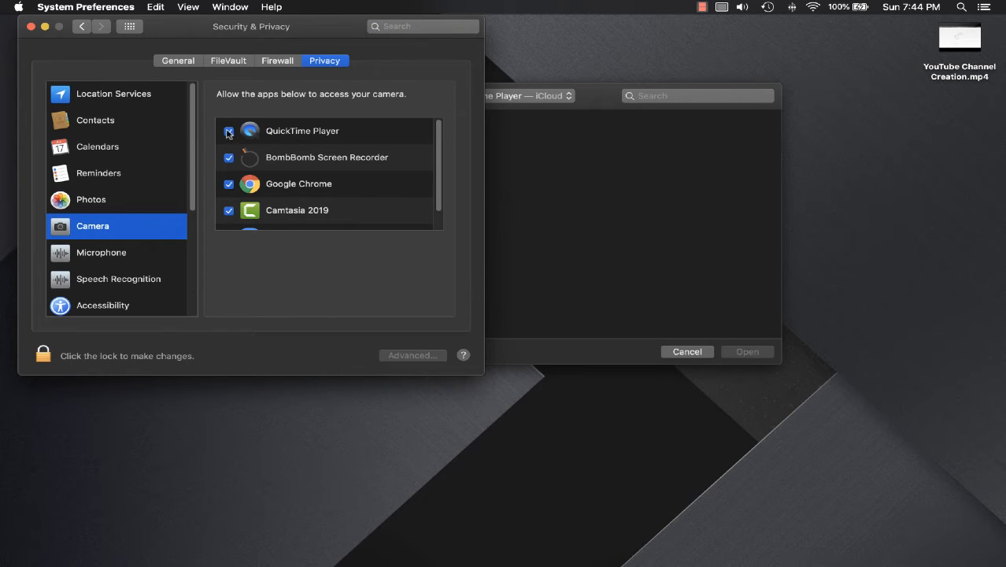
{"action": "left_click", "coordinate": [115, 257]}
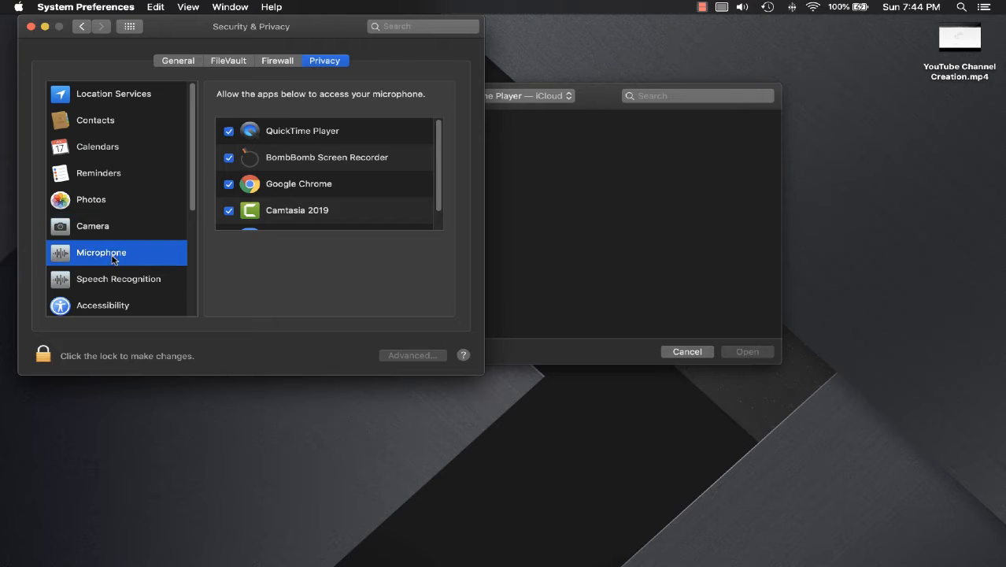
{"action": "left_click", "coordinate": [30, 27]}
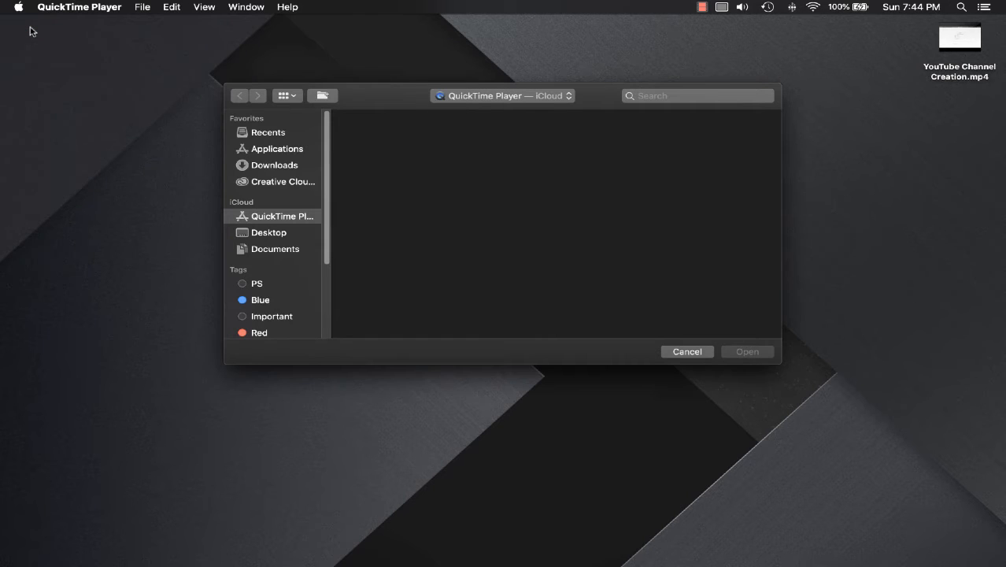
Set up a new screen recording in QuickTime Player that captures the entire screen
{"action": "left_click", "coordinate": [138, 8]}
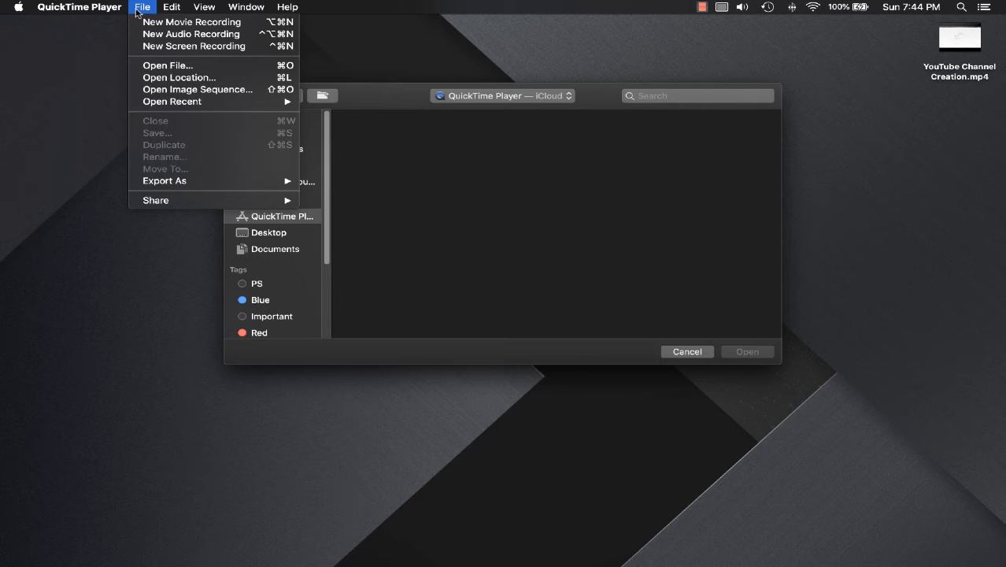
{"action": "left_click", "coordinate": [161, 49]}
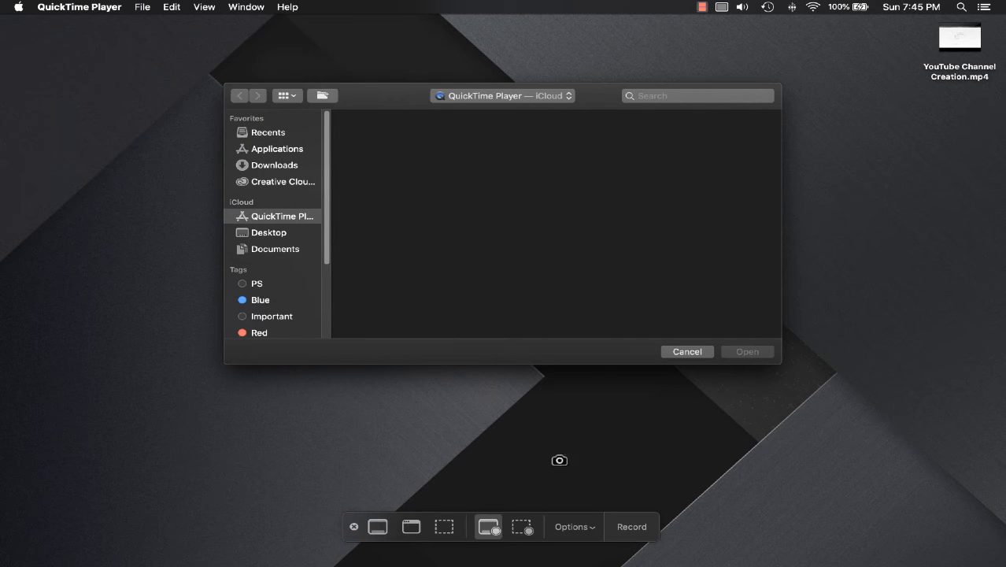
{"action": "left_click", "coordinate": [520, 529]}
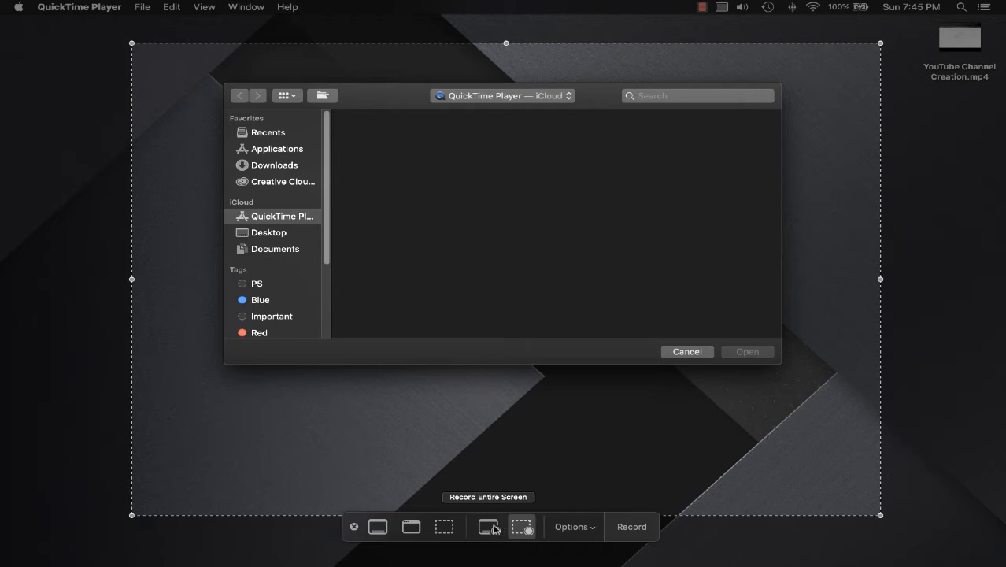
{"action": "left_click", "coordinate": [488, 529]}
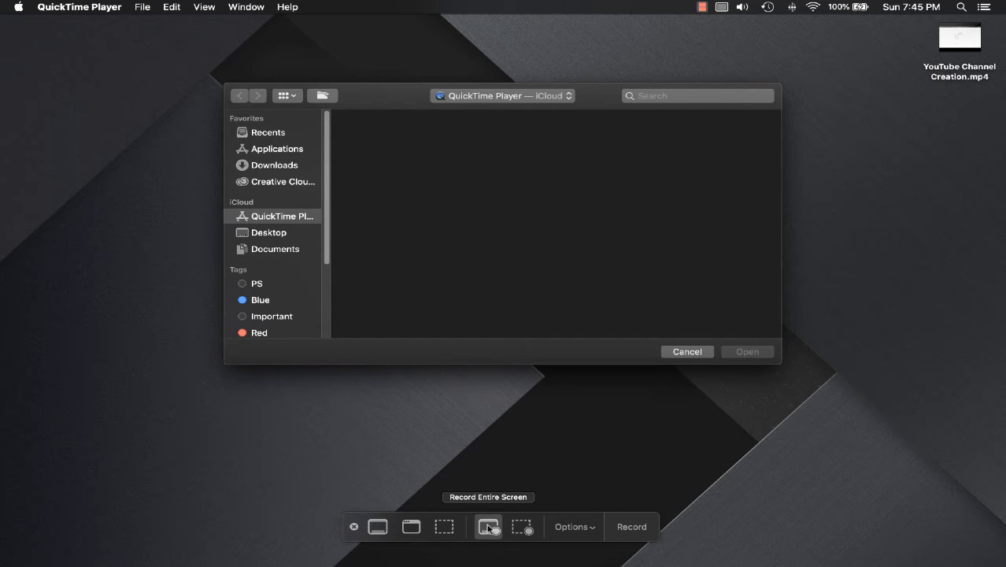
Review the save location, timer and microphone options, then start the full-screen recording
{"action": "left_click", "coordinate": [573, 527]}
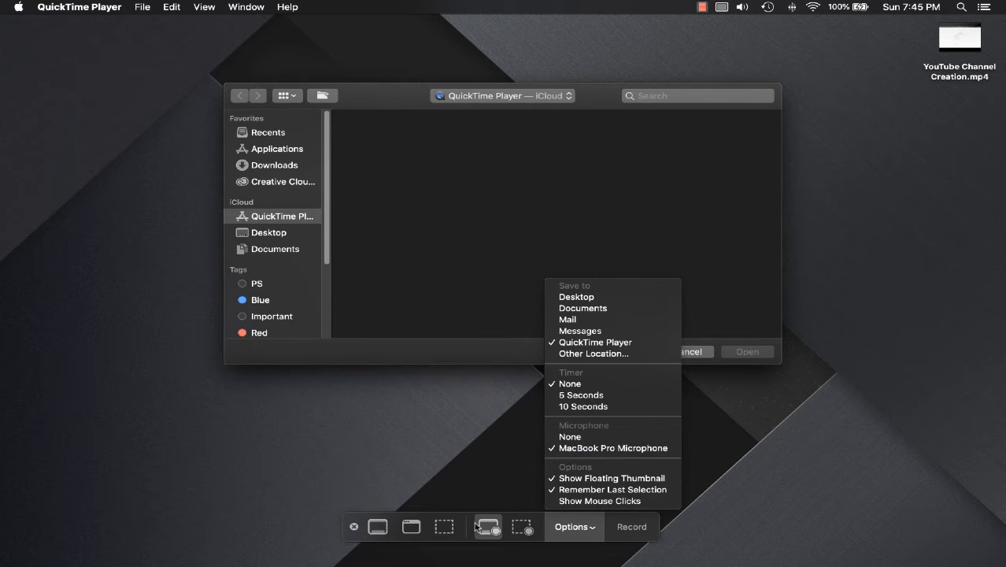
{"action": "left_click", "coordinate": [635, 530]}
{"action": "left_click", "coordinate": [634, 530]}
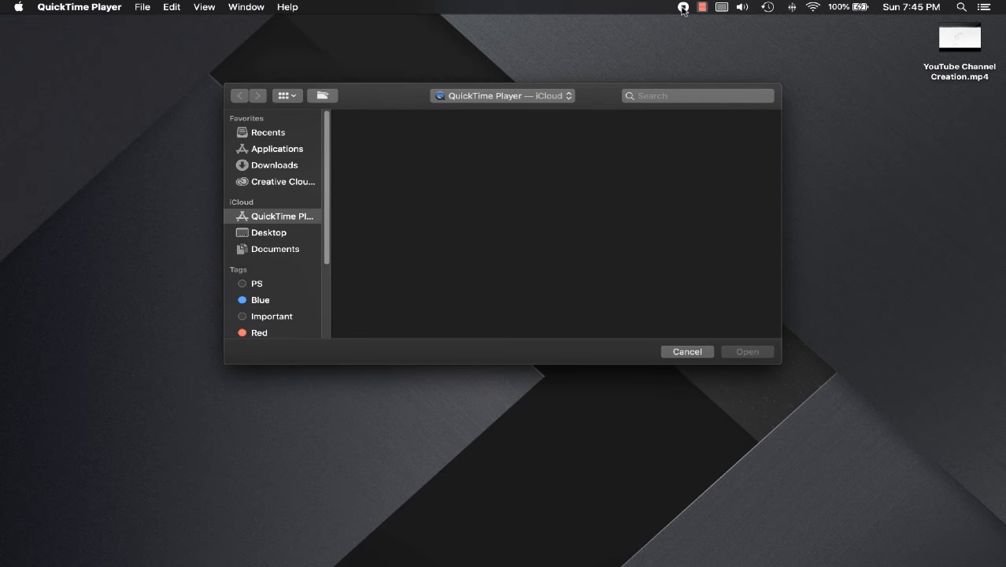
Switch to Chrome and open Google Drive from the start page's Google bookmarks
{"action": "mouse_move", "coordinate": [3, 222]}
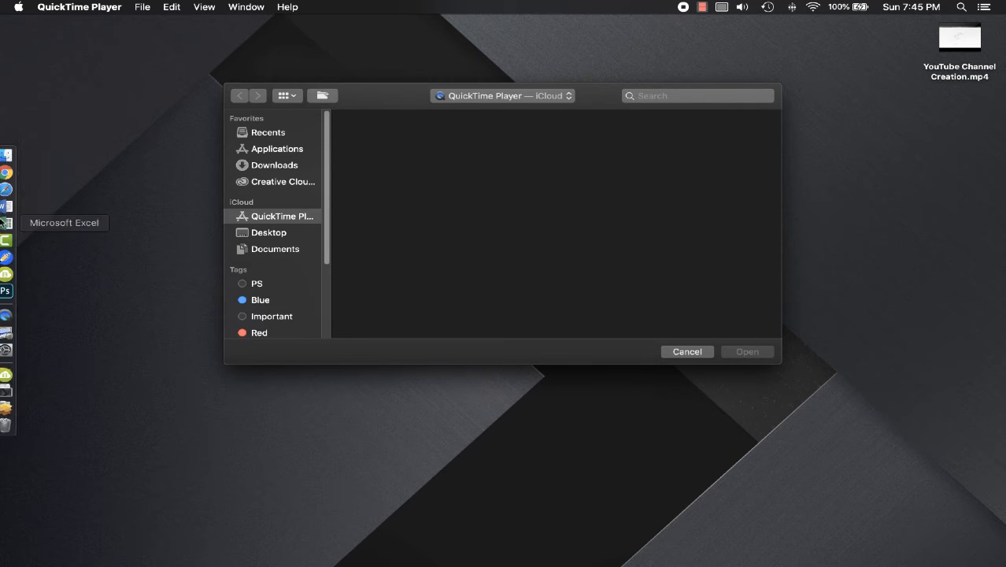
{"action": "left_click", "coordinate": [14, 173]}
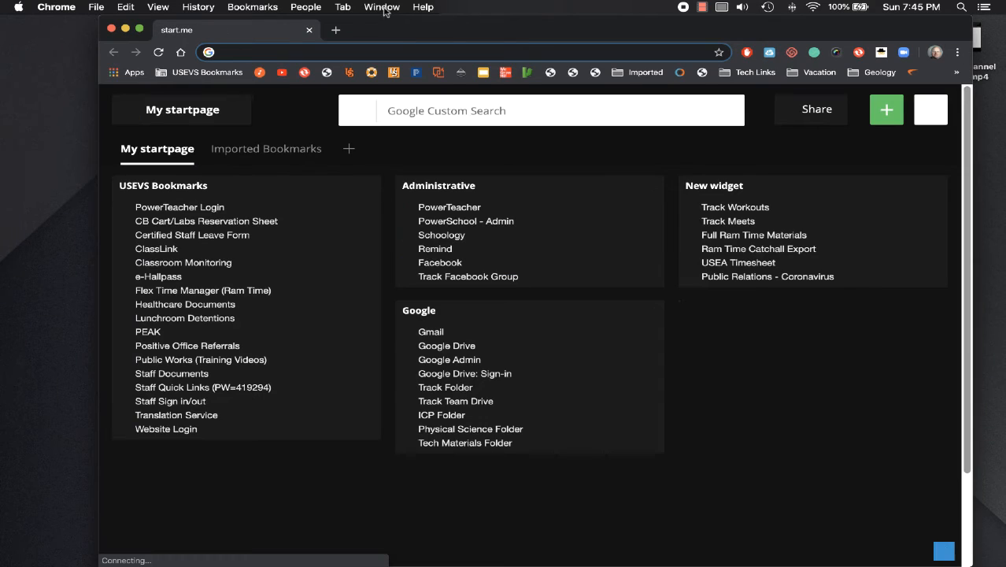
{"action": "left_click_drag", "start_coordinate": [406, 29], "coordinate": [380, 28]}
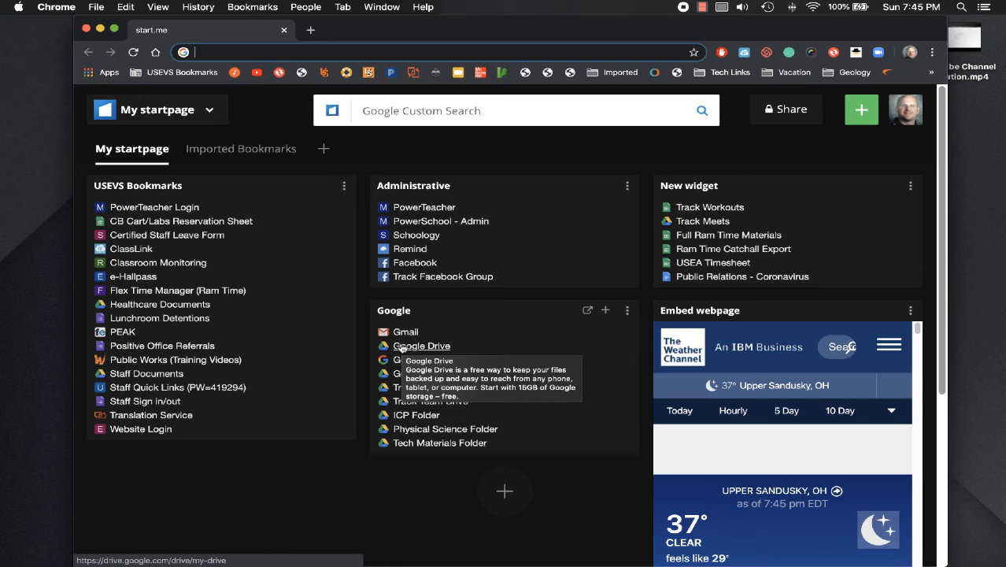
{"action": "left_click", "coordinate": [402, 348]}
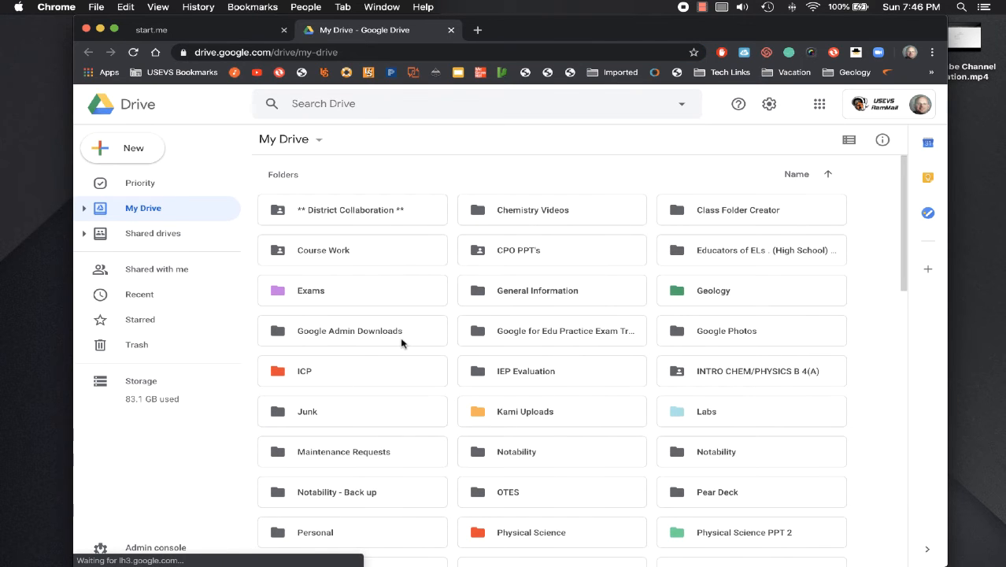
Open [Untitled].pdf from the files in My Drive, then stop the screen recording
{"action": "scroll", "coordinate": [415, 347], "scroll_direction": "down", "scroll_amount": 12}
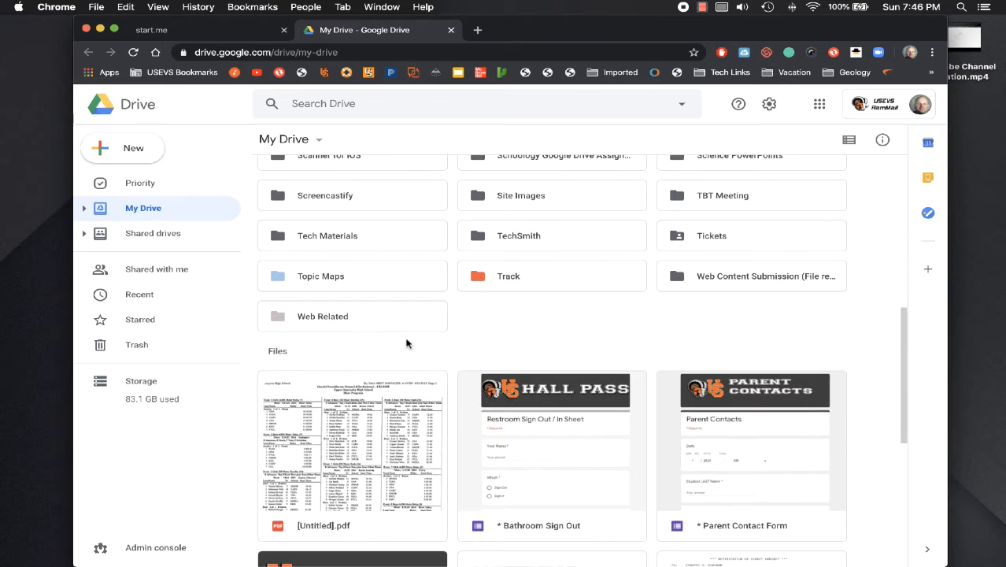
{"action": "scroll", "coordinate": [406, 344], "scroll_direction": "down", "scroll_amount": 1}
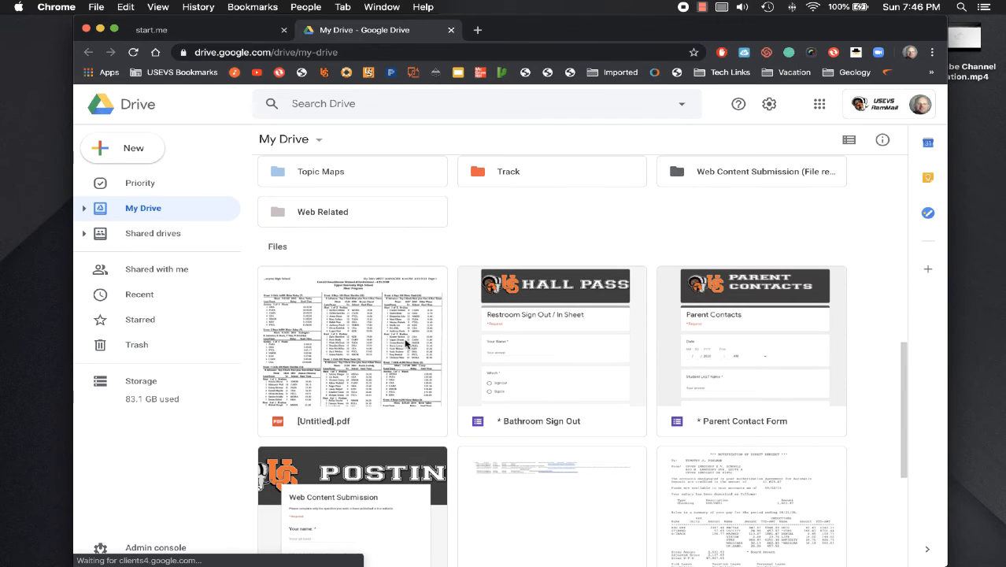
{"action": "double_click", "coordinate": [325, 352]}
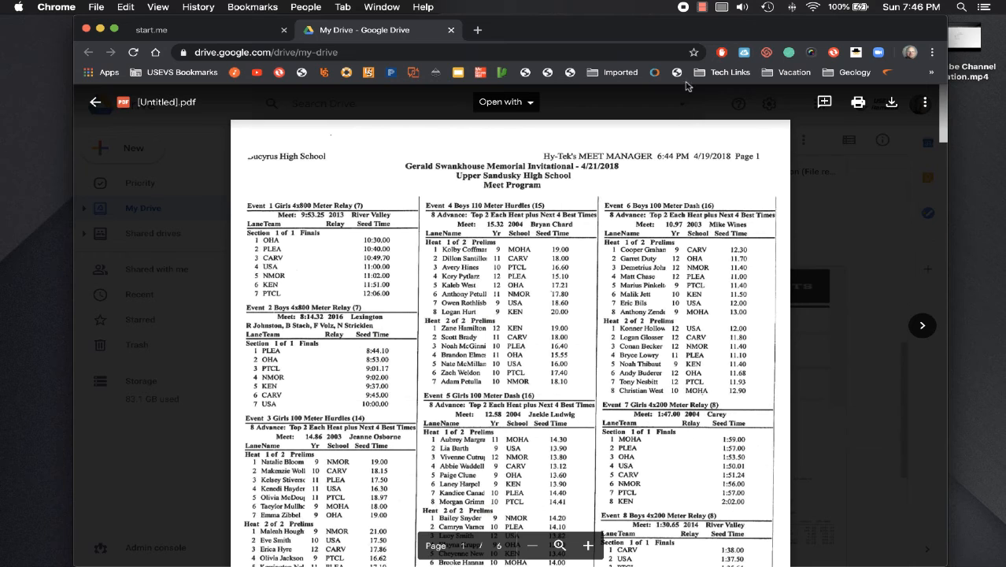
{"action": "left_click", "coordinate": [683, 7]}
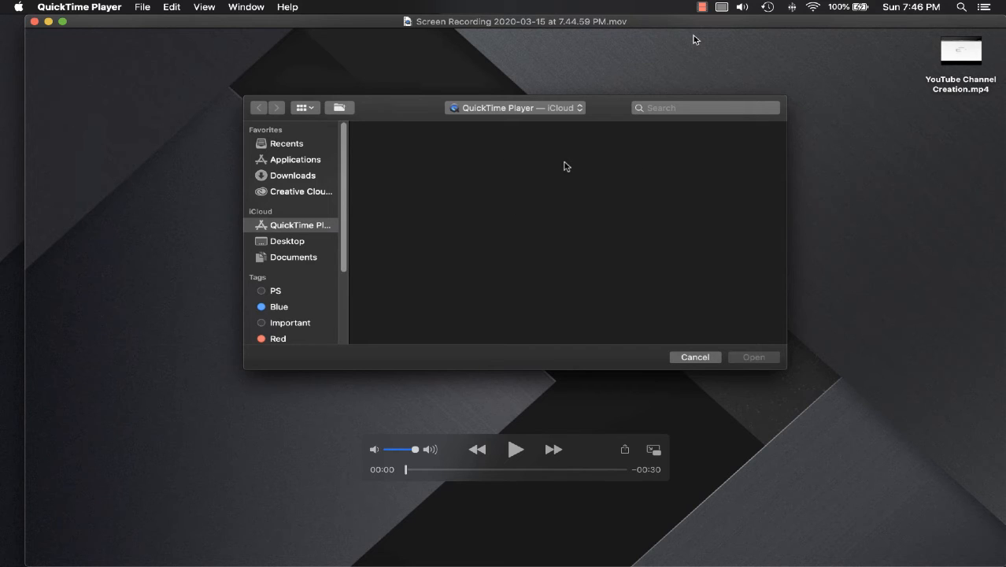
Start saving the finished recording and choose Desktop — iCloud as its destination
{"action": "left_click", "coordinate": [137, 7]}
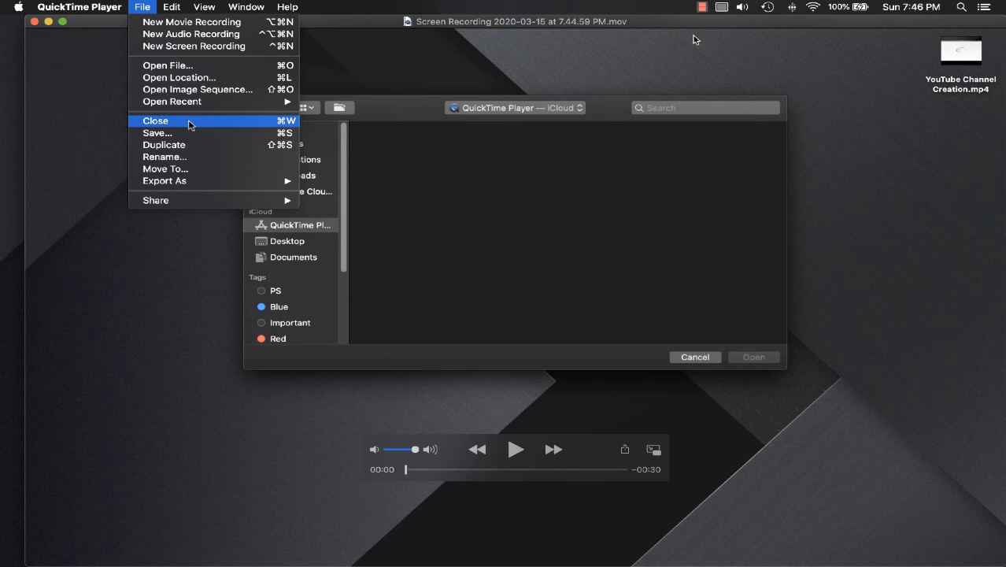
{"action": "left_click", "coordinate": [189, 132]}
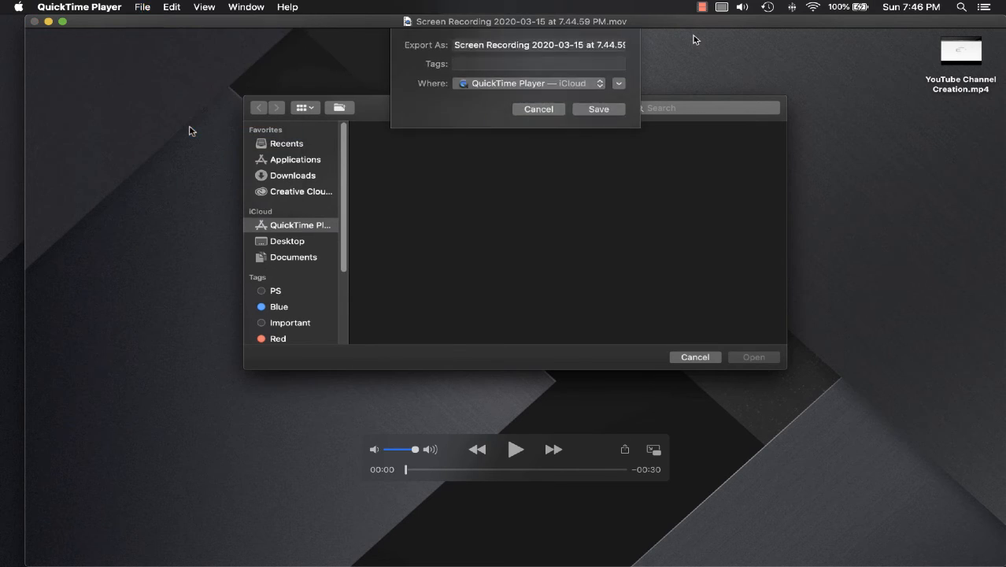
{"action": "left_click", "coordinate": [546, 84]}
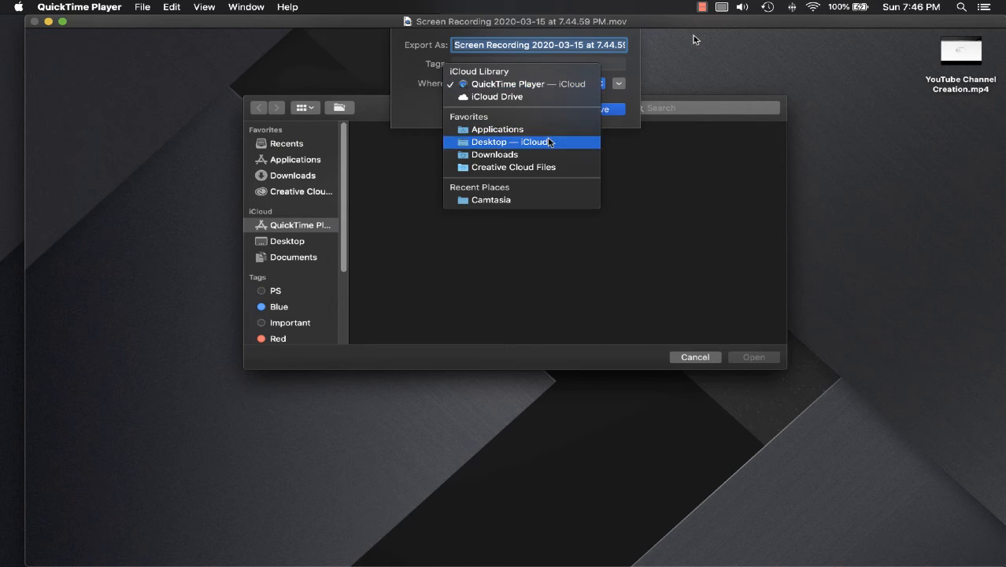
{"action": "left_click", "coordinate": [549, 142]}
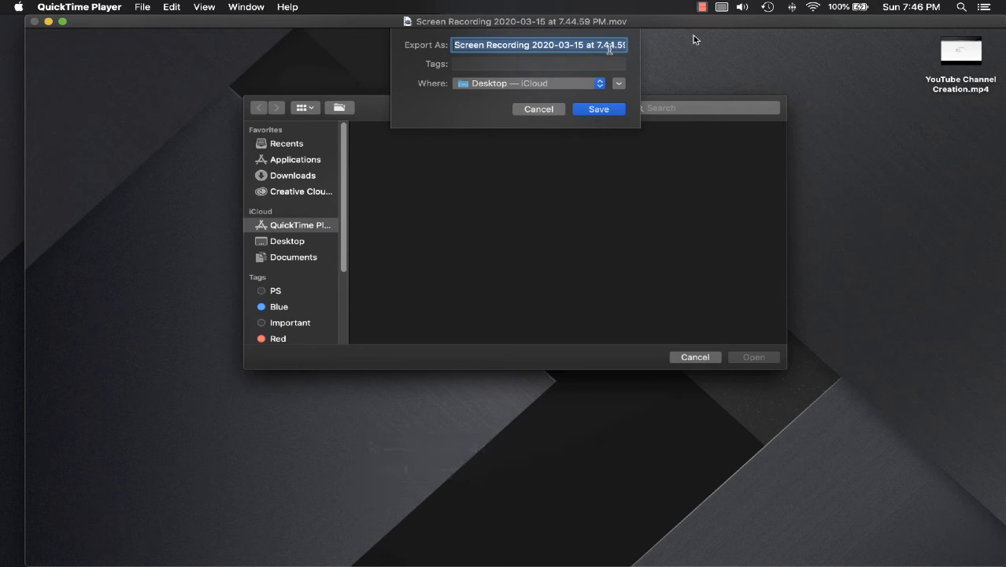
Replace the default file name with "Quicktime Player Recording" and save the recording
{"action": "left_click", "coordinate": [619, 49]}
{"action": "left_click_drag", "start_coordinate": [618, 49], "coordinate": [456, 41]}
{"action": "key", "text": "BackSpace"}
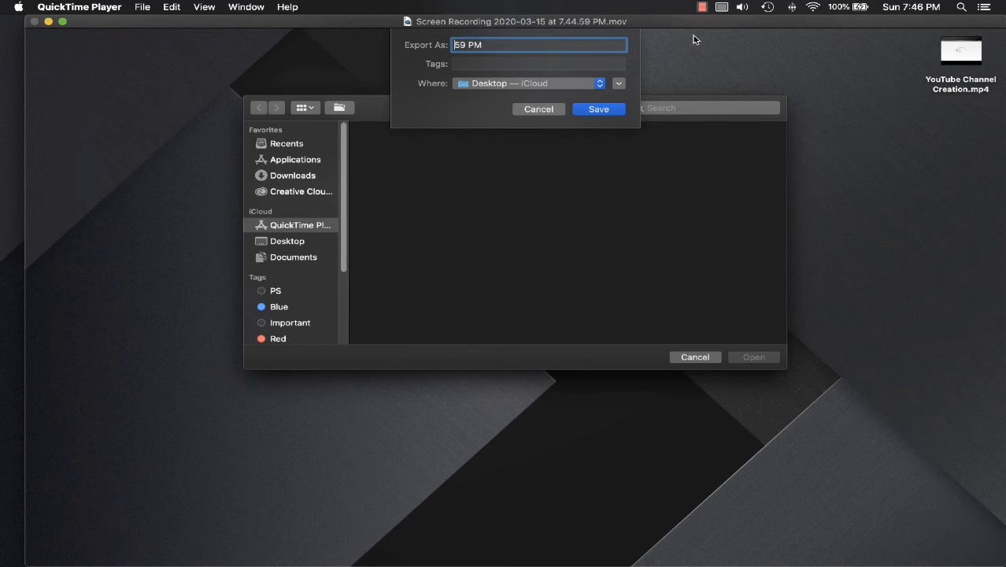
{"action": "key", "text": "super+Right"}
{"action": "key", "text": "BackSpace"}
{"action": "key", "text": "BackSpace"}
{"action": "key", "text": "BackSpace"}
{"action": "type", "text": "Quicktime Player Recording"}
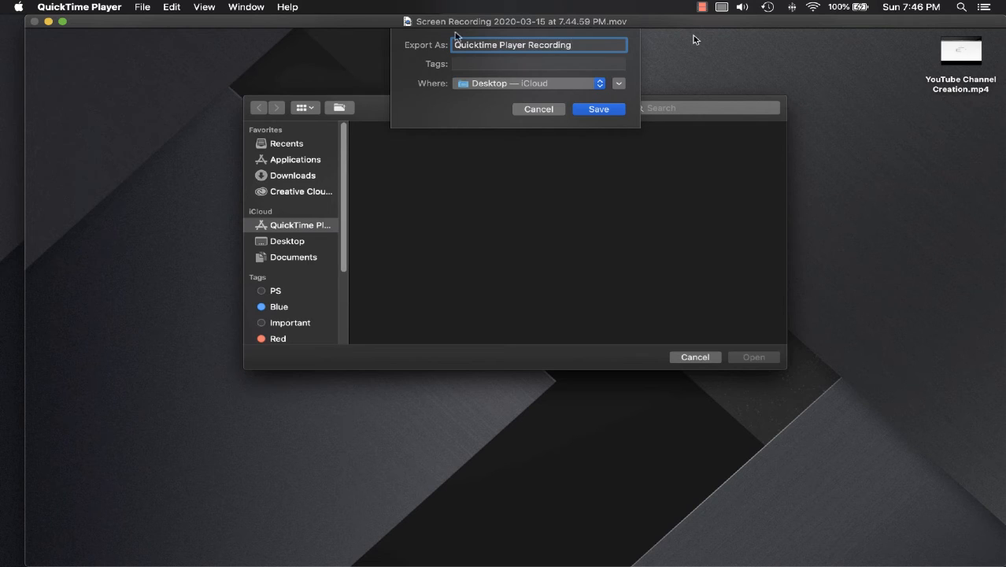
{"action": "left_click", "coordinate": [599, 109]}
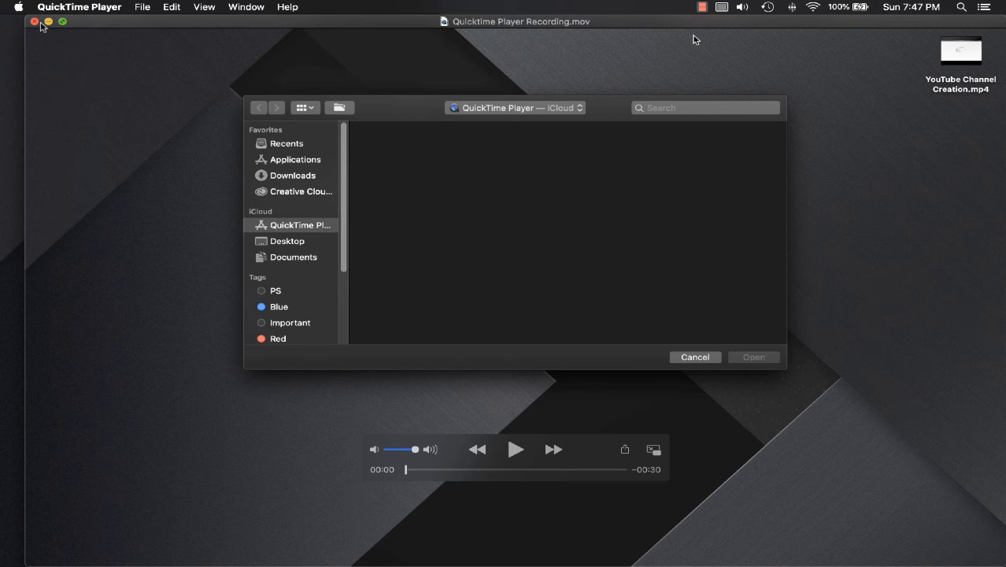
Close the saved recording and minimize the Chrome window to reveal the desktop
{"action": "left_click", "coordinate": [35, 22]}
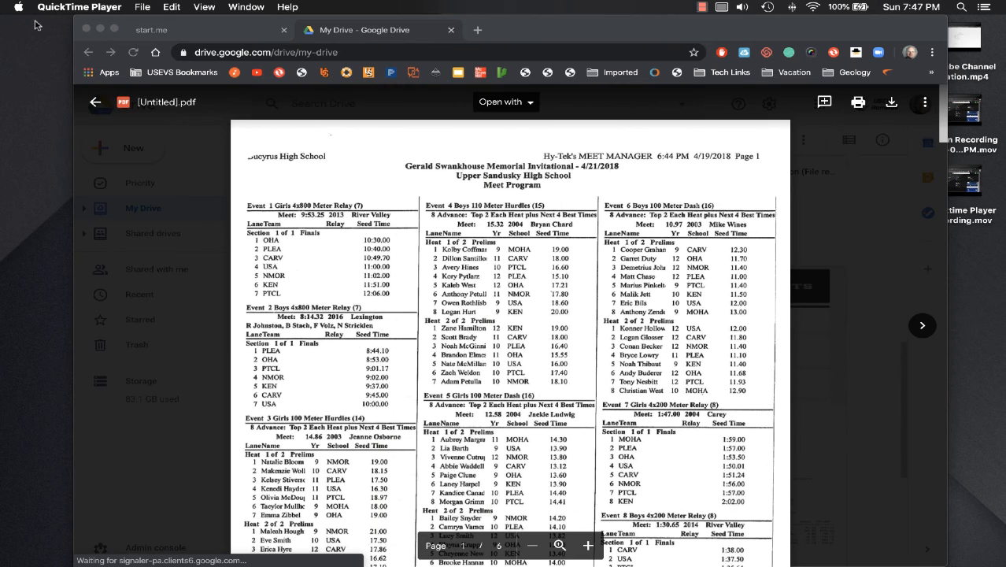
{"action": "left_click", "coordinate": [99, 29]}
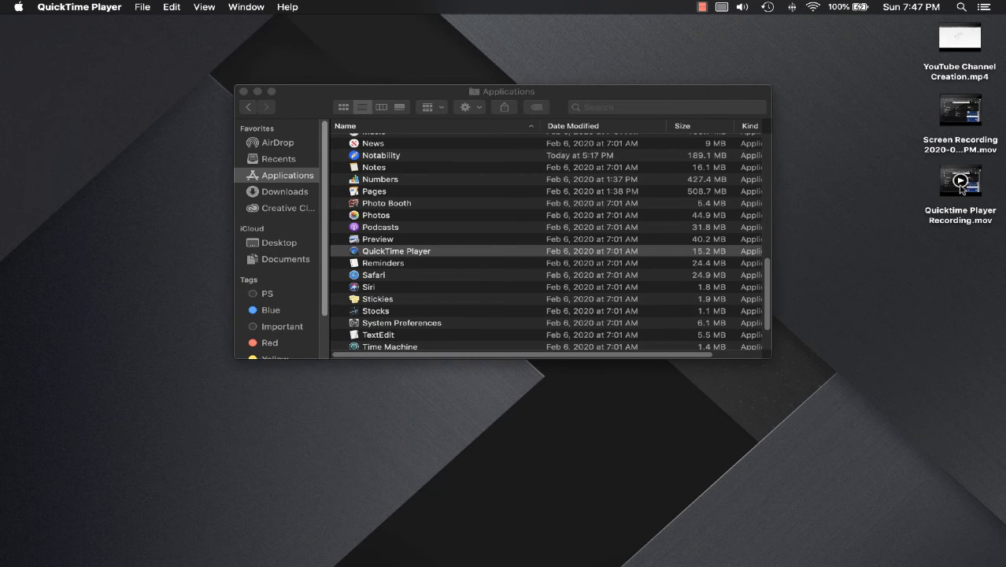